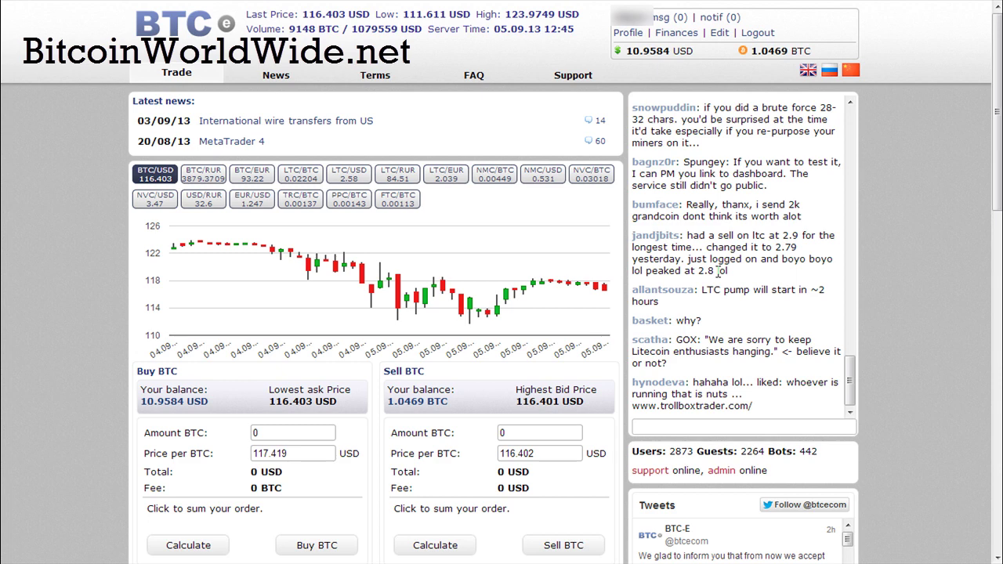
Step: Open the Finances page listing the 1.04690289 BTC and 10.95837511 USD balances
left_click(667, 35)
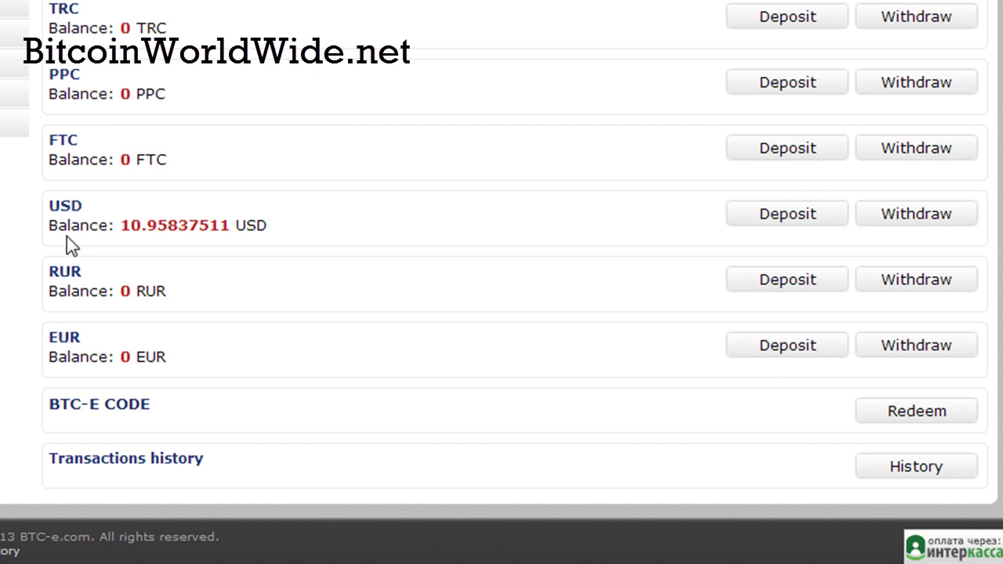
Step: Request a 10 USD deposit with Payeer.com as the payment method and submit it
left_click(787, 223)
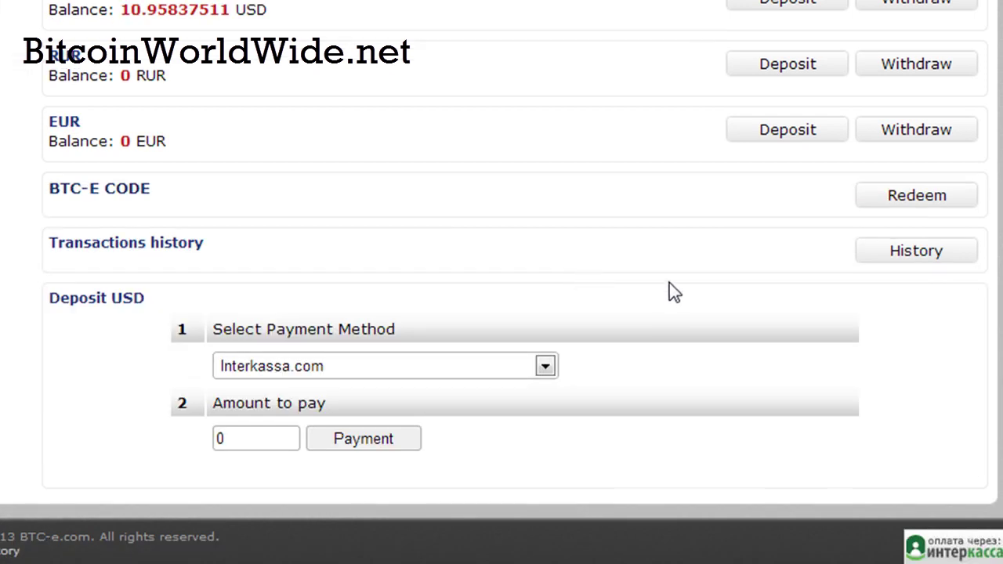
left_click(465, 374)
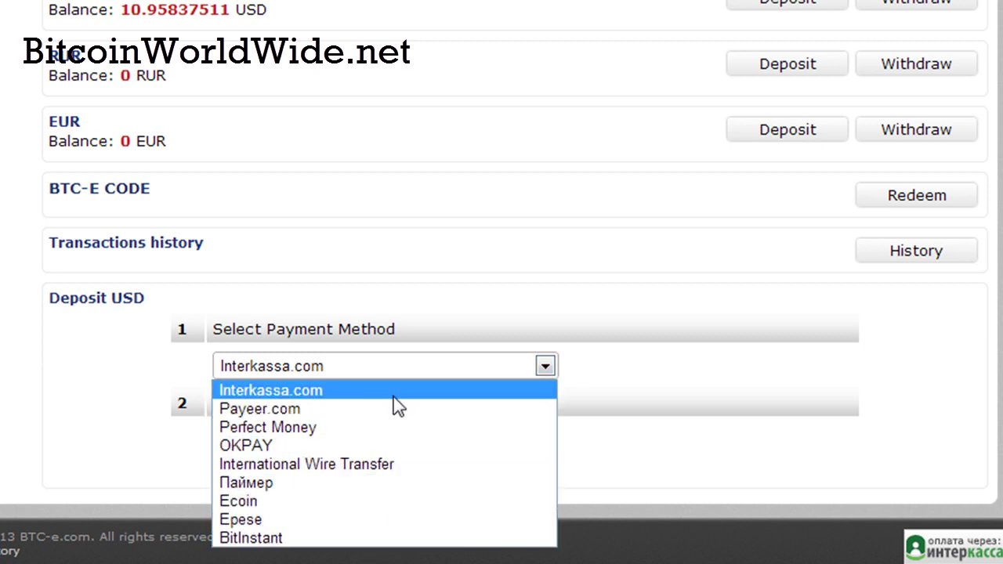
left_click(313, 409)
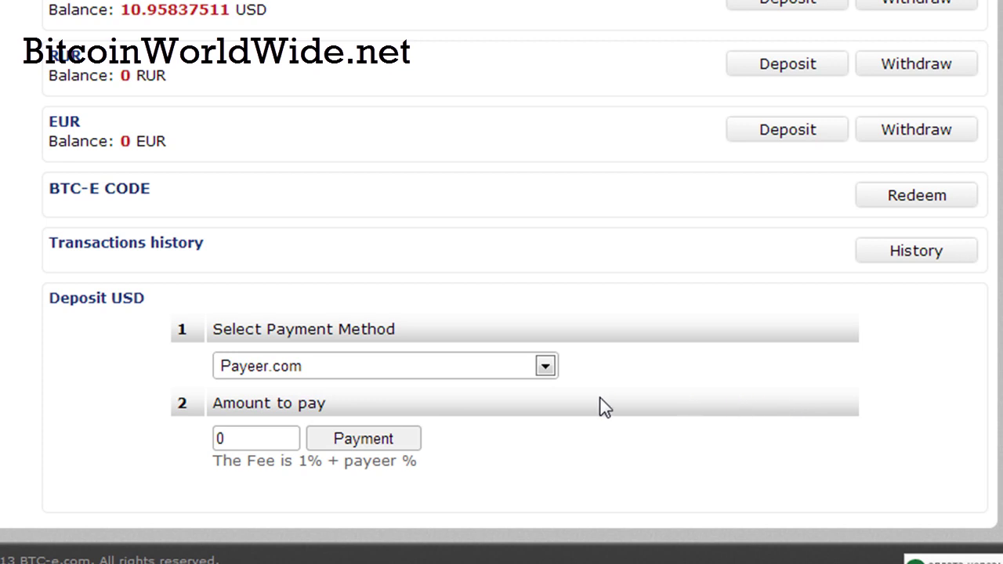
left_click(219, 438)
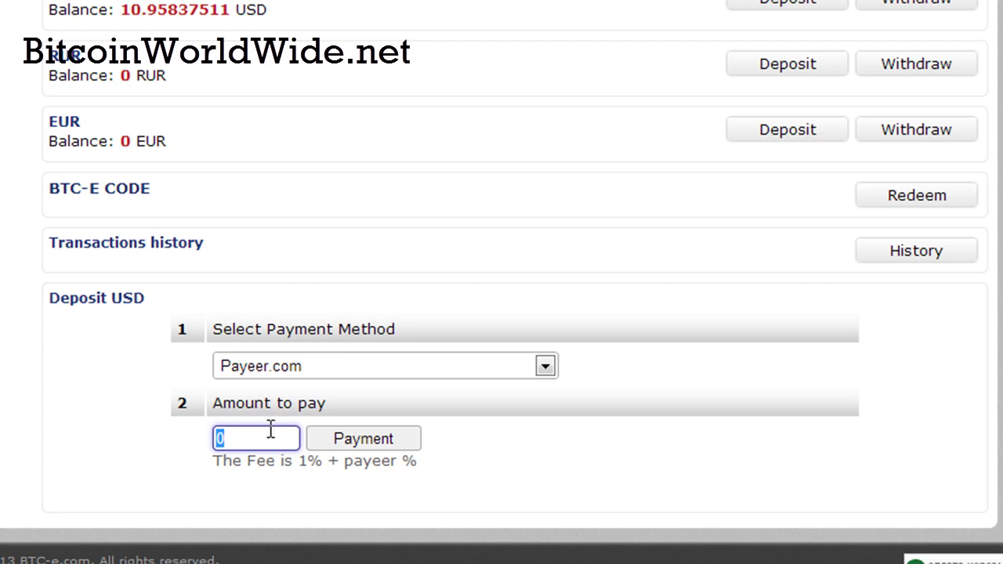
type("10")
left_click(568, 468)
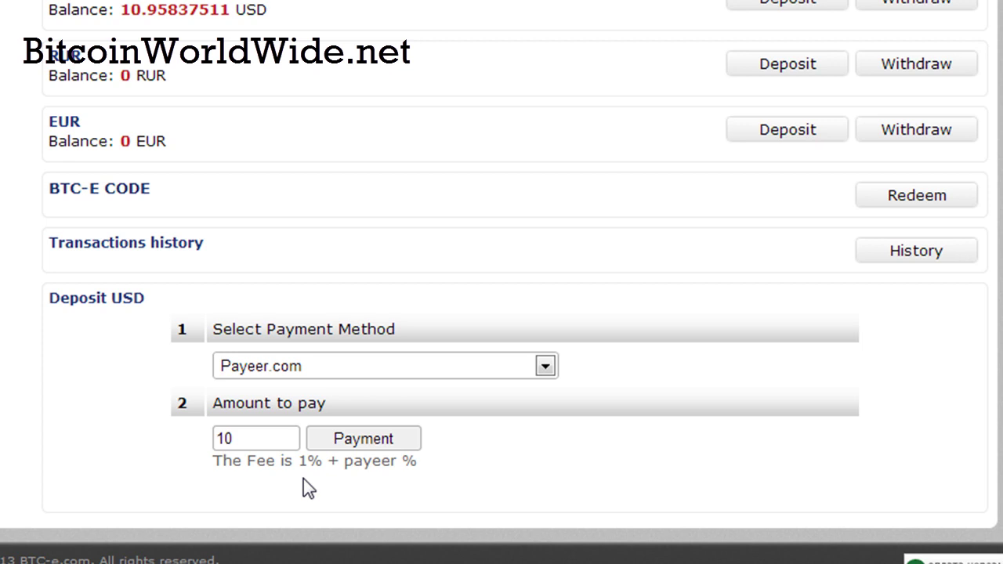
left_click(362, 441)
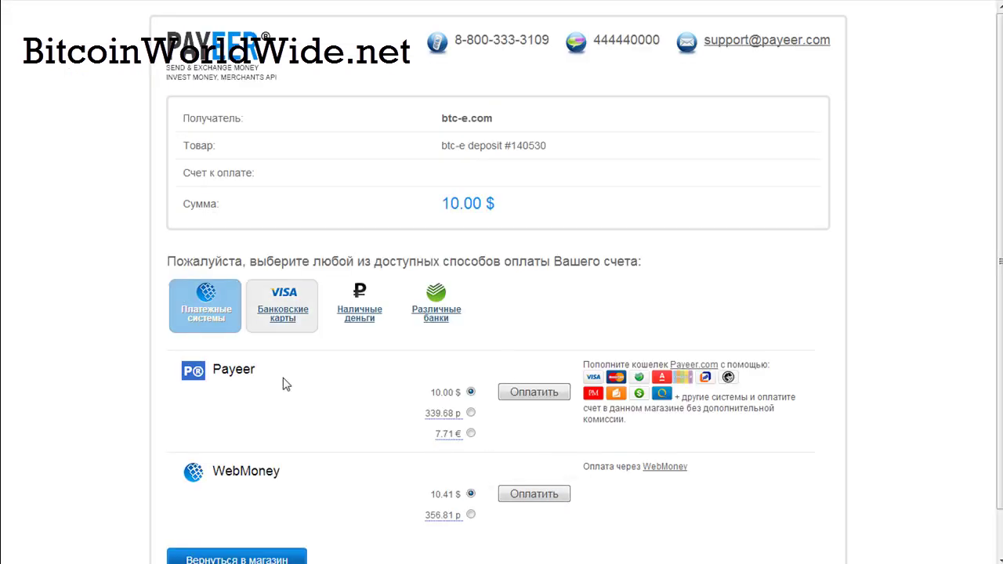
Step: Browse Payeer's payment tabs and settle on bank cards, with VISA and MasterCard at 10.40 $
scroll(736, 266, "down", 1)
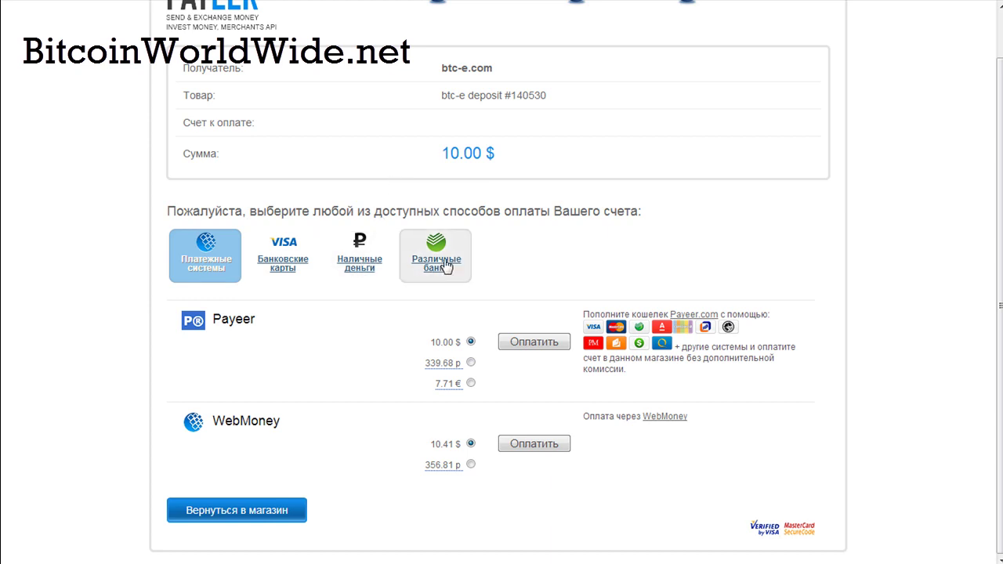
left_click(414, 267)
left_click(349, 320)
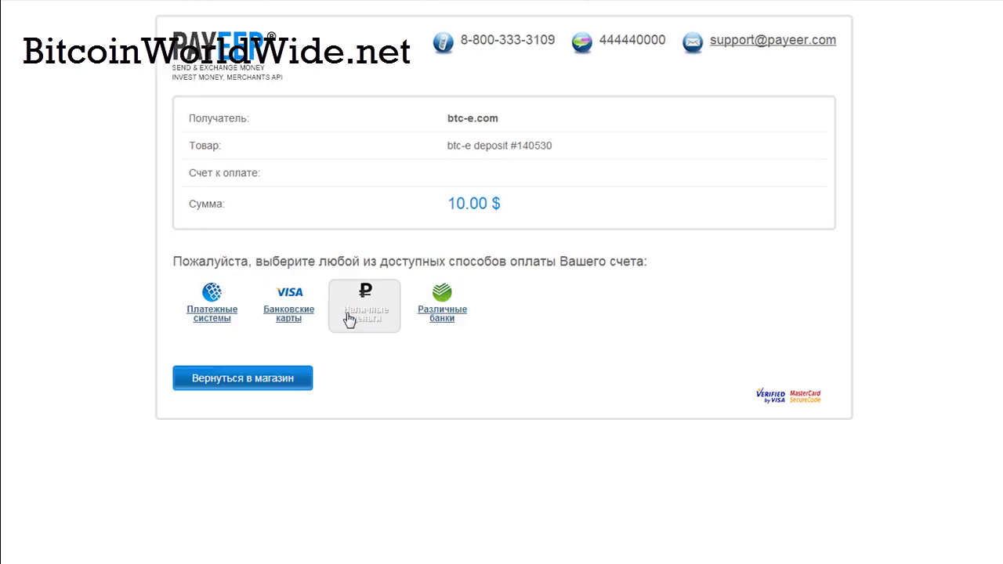
left_click(292, 315)
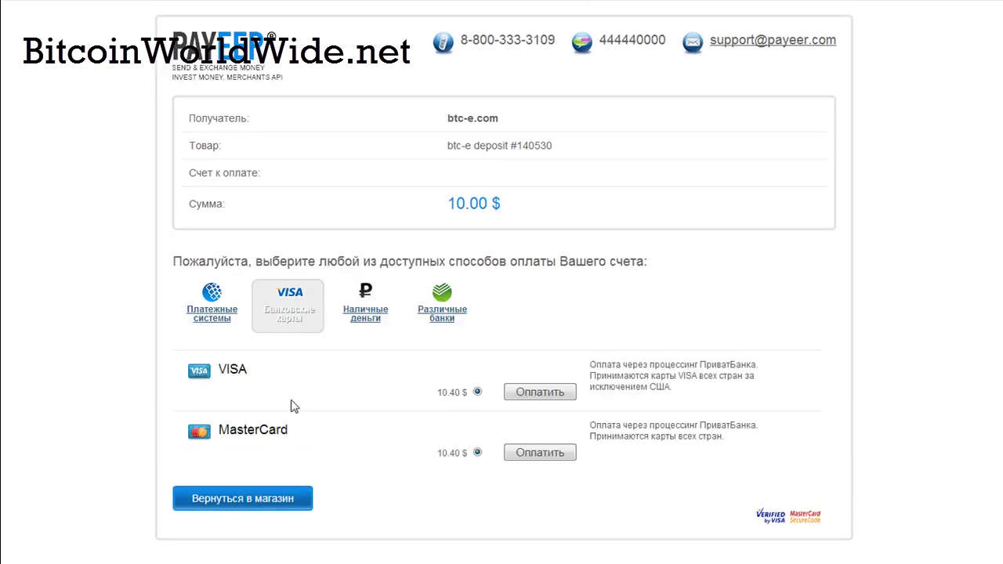
left_click(212, 308)
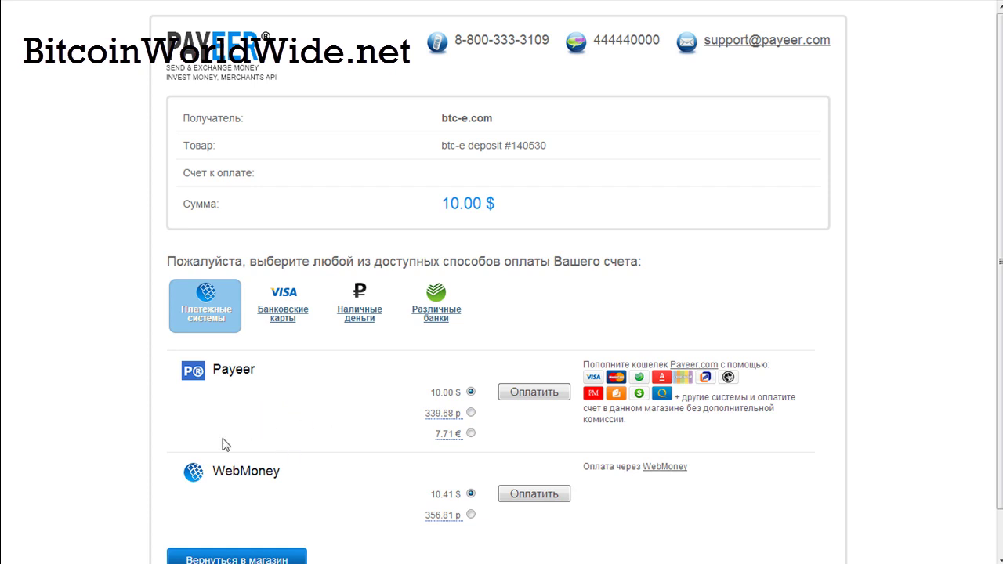
left_click(283, 317)
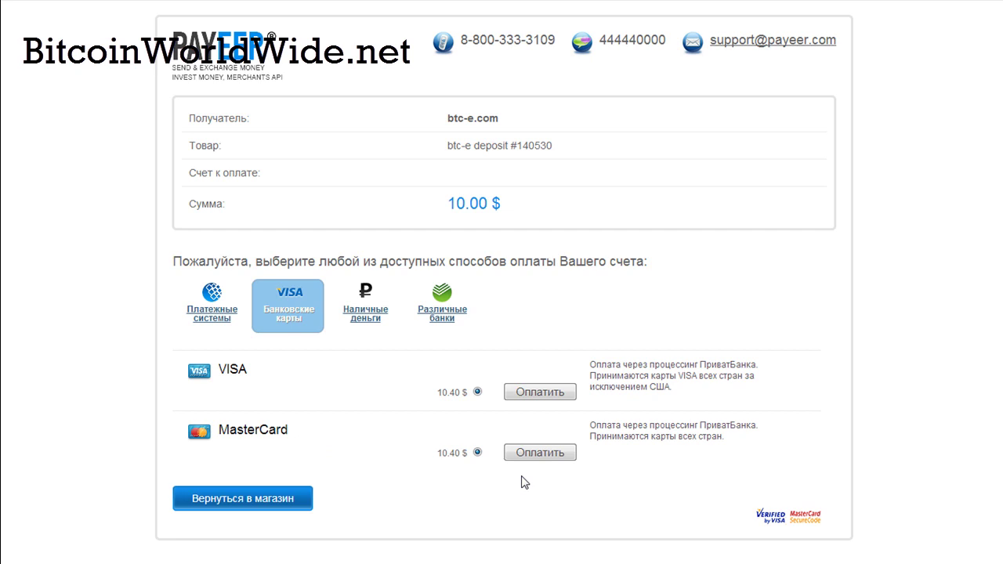
Step: Pay by MasterCard, enter the contact e-mail address and confirm
left_click(535, 460)
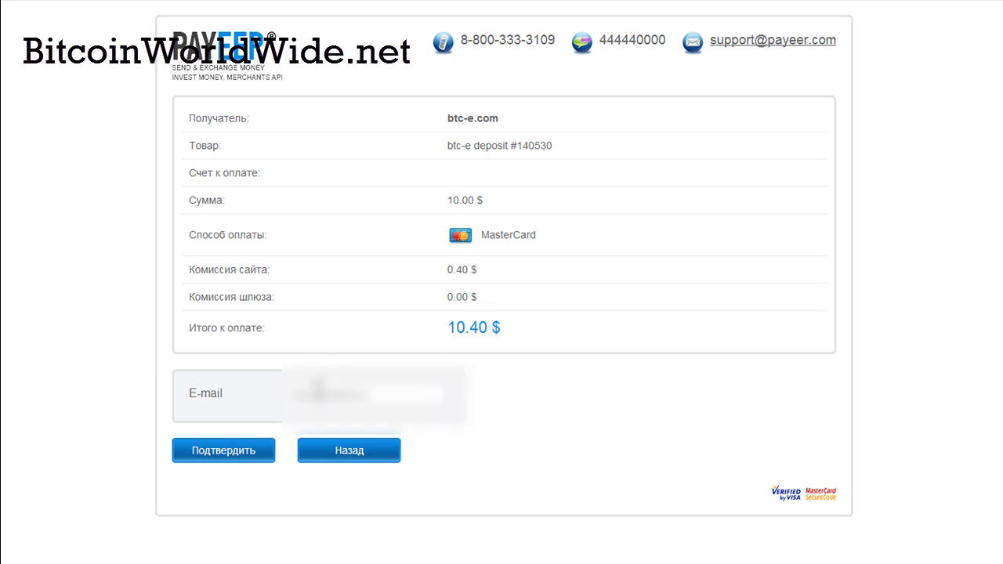
left_click(313, 392)
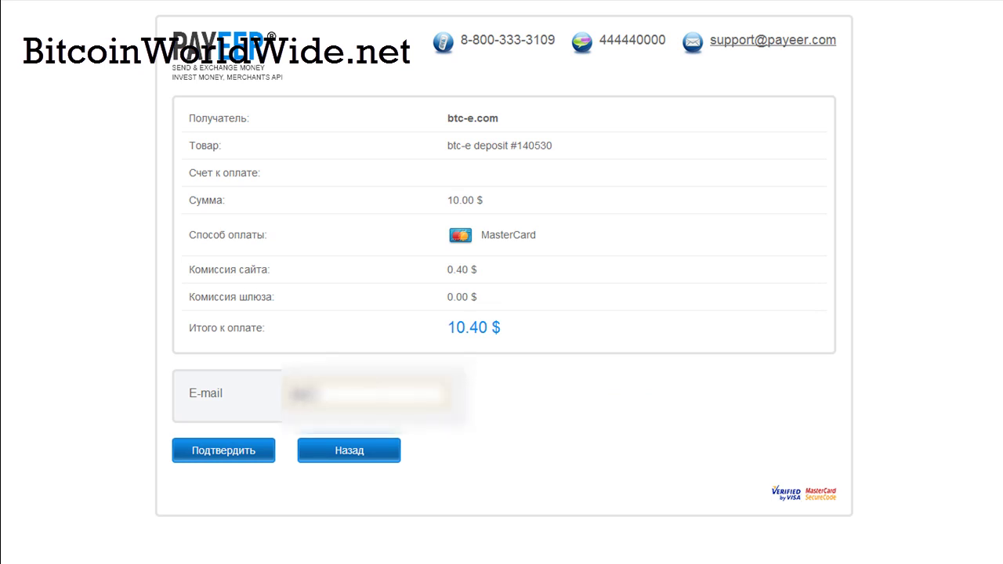
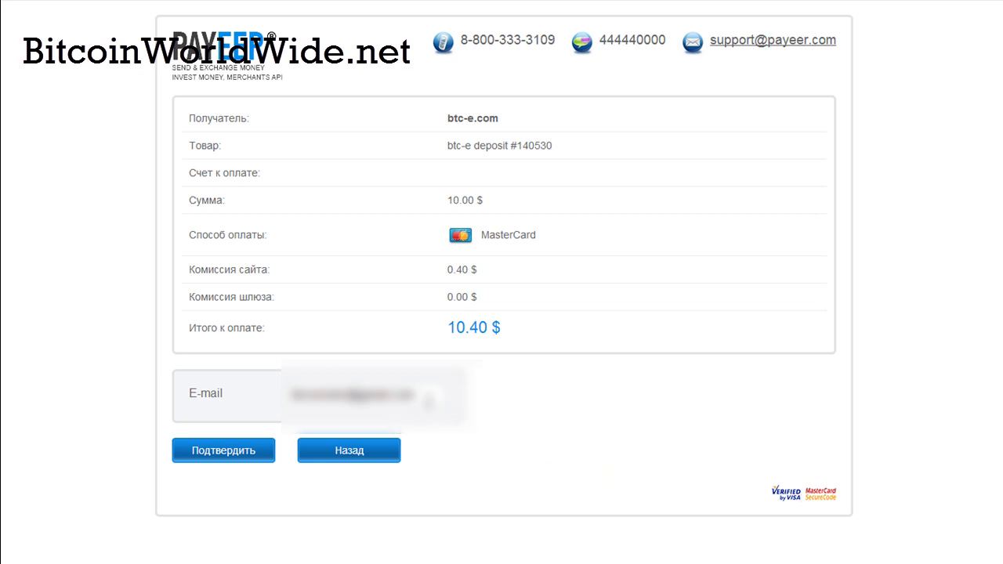
left_click(213, 454)
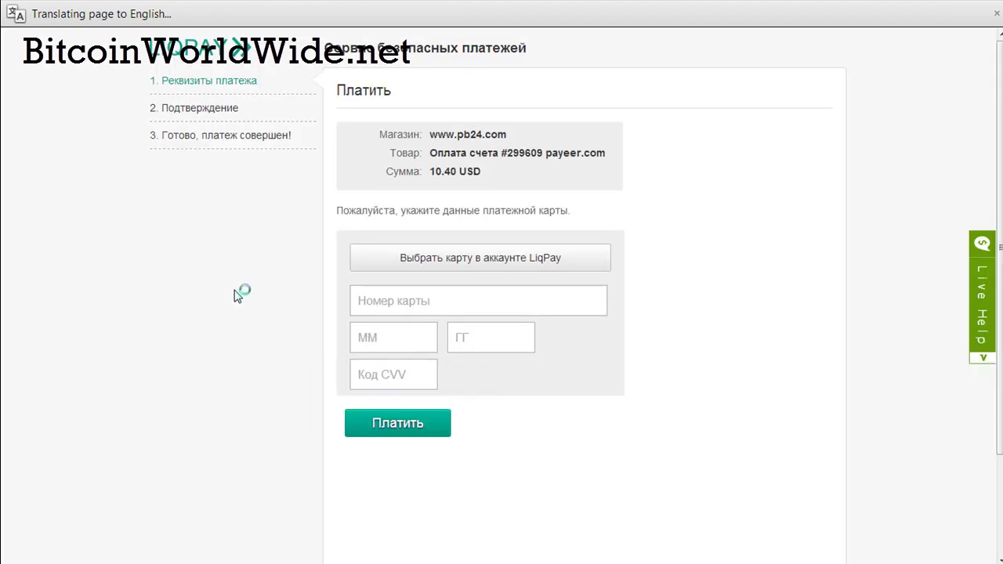
Step: Enter the MasterCard number, expiry month and year, and CVV code, then submit for payment
left_click(399, 301)
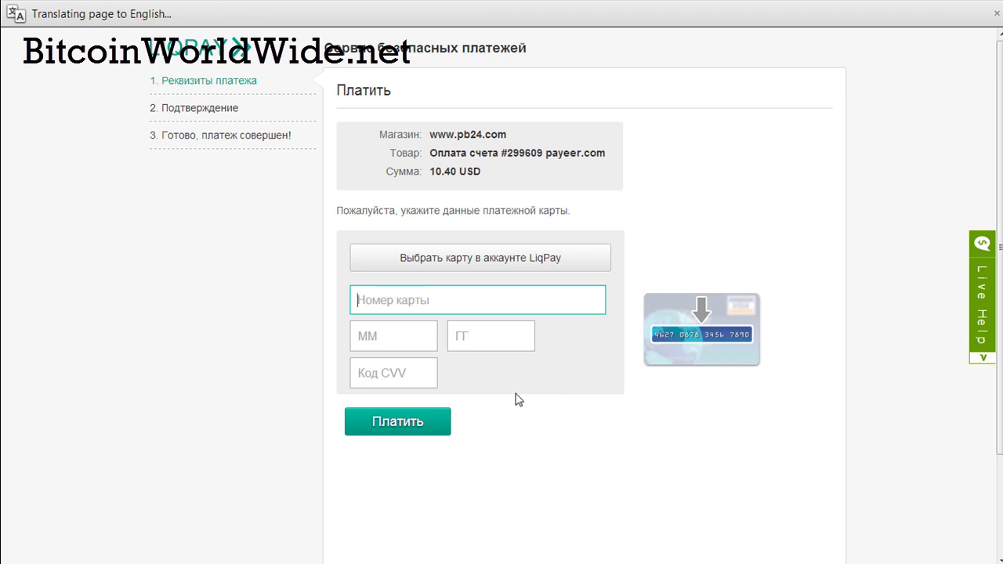
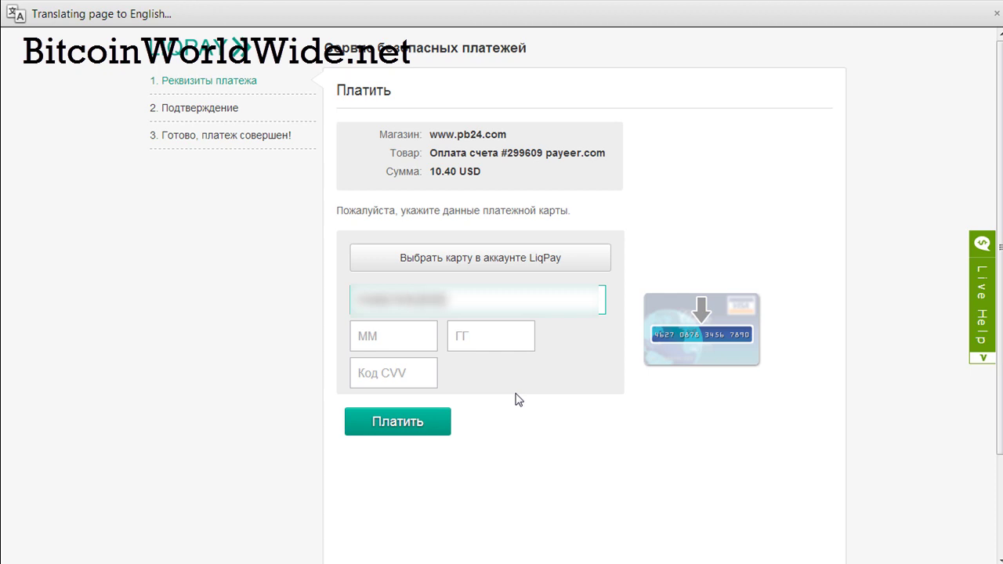
left_click(405, 342)
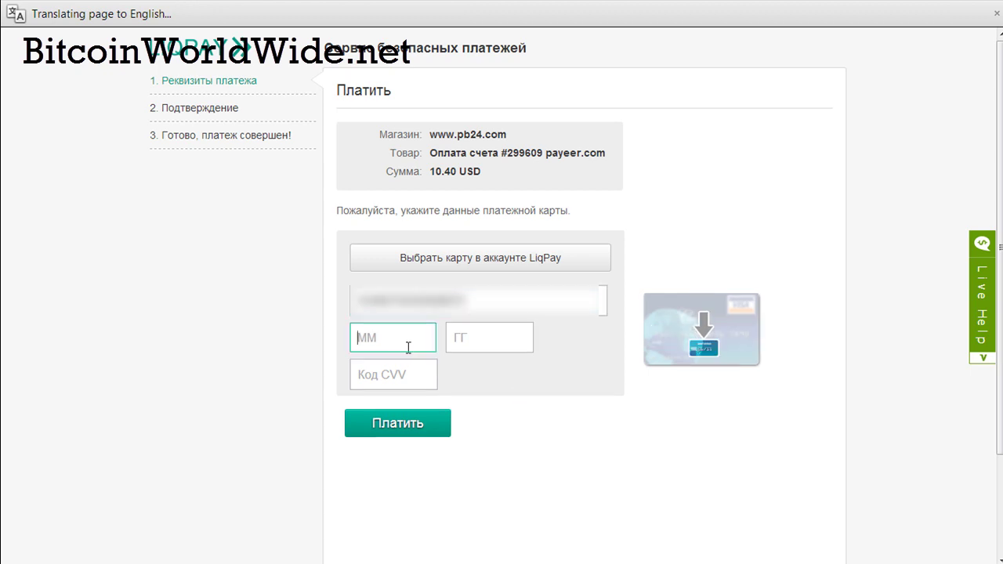
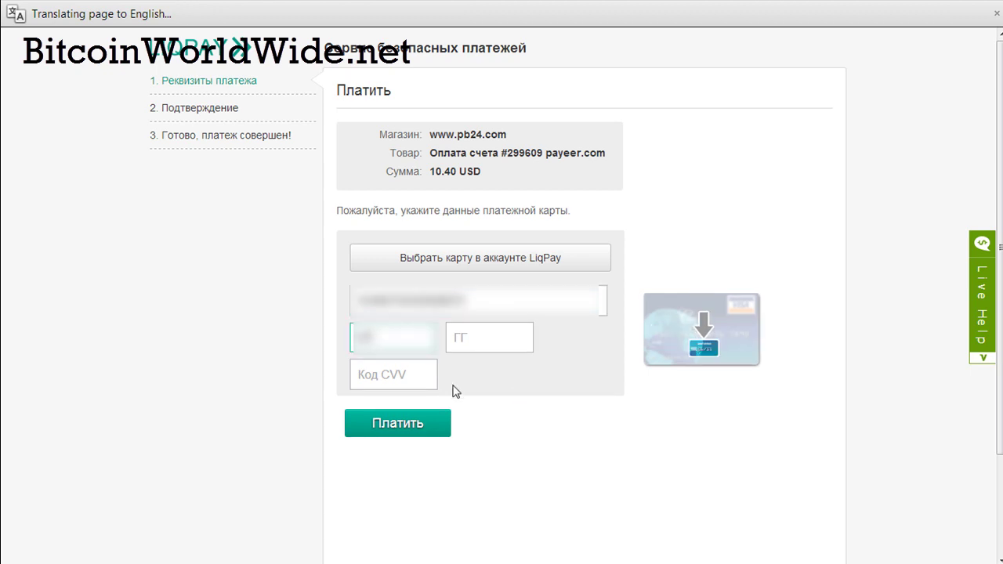
key("Tab")
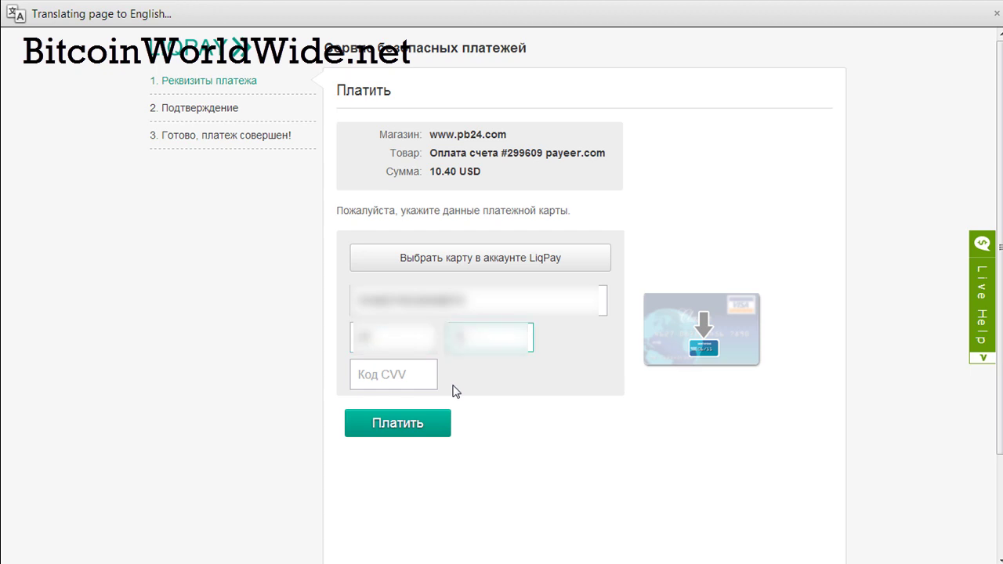
key("Tab")
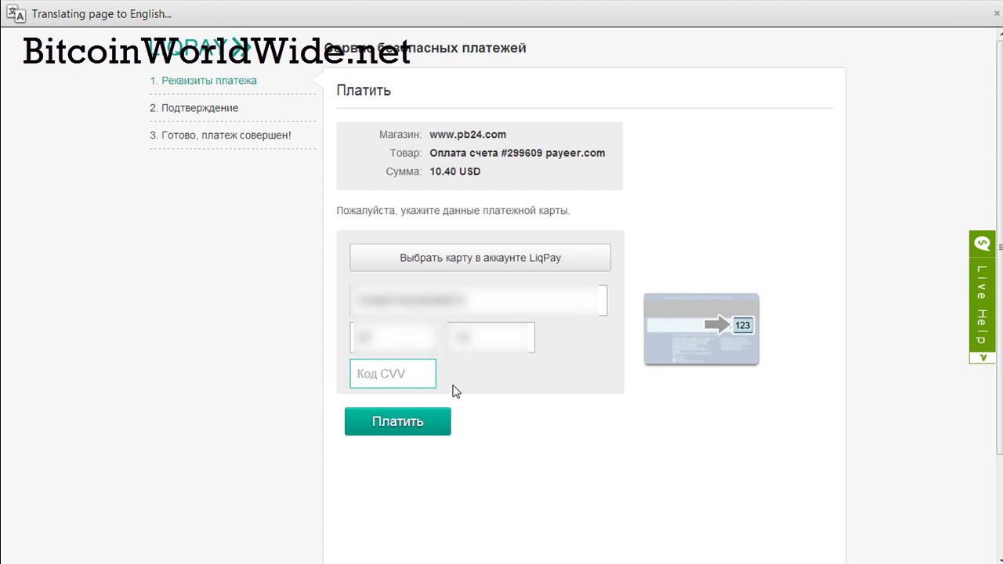
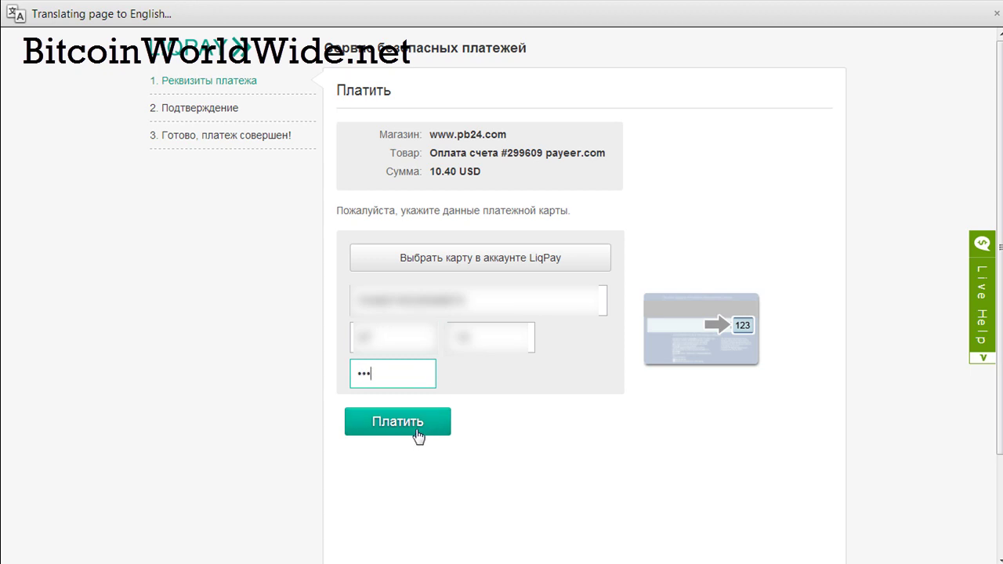
left_click(417, 436)
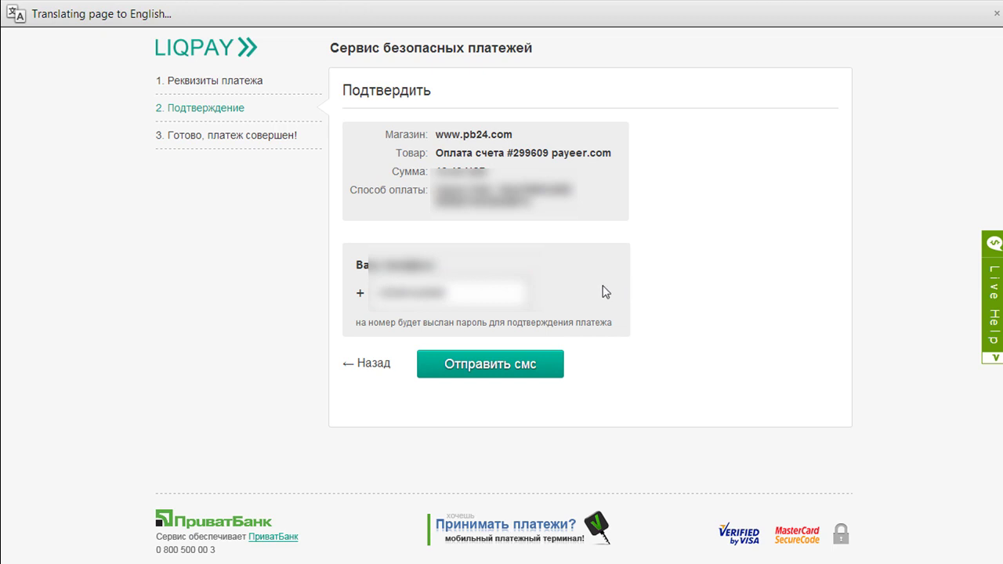
Step: Request the SMS password, enter and confirm the received code, then accept the agreement and pay
left_click(483, 376)
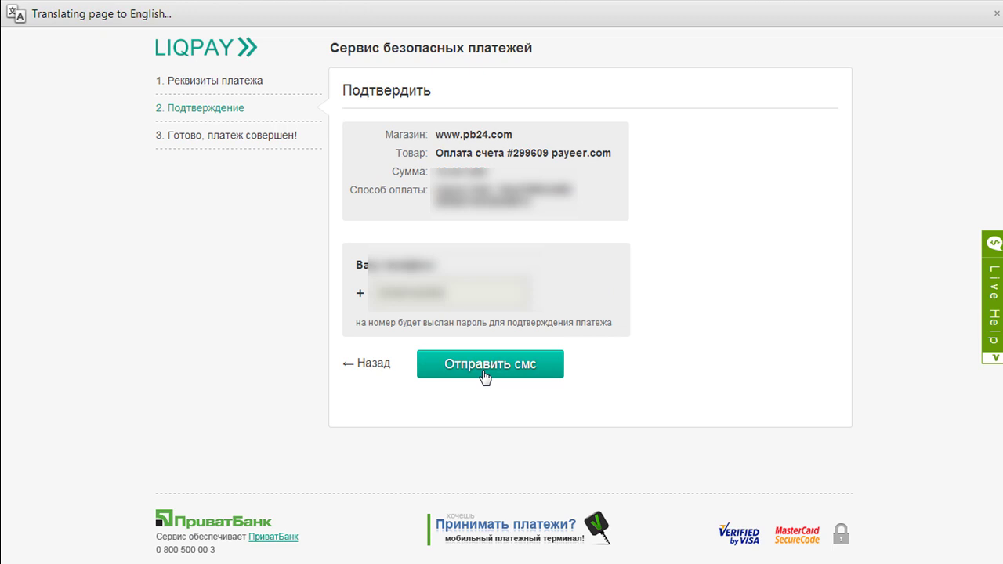
left_click(484, 370)
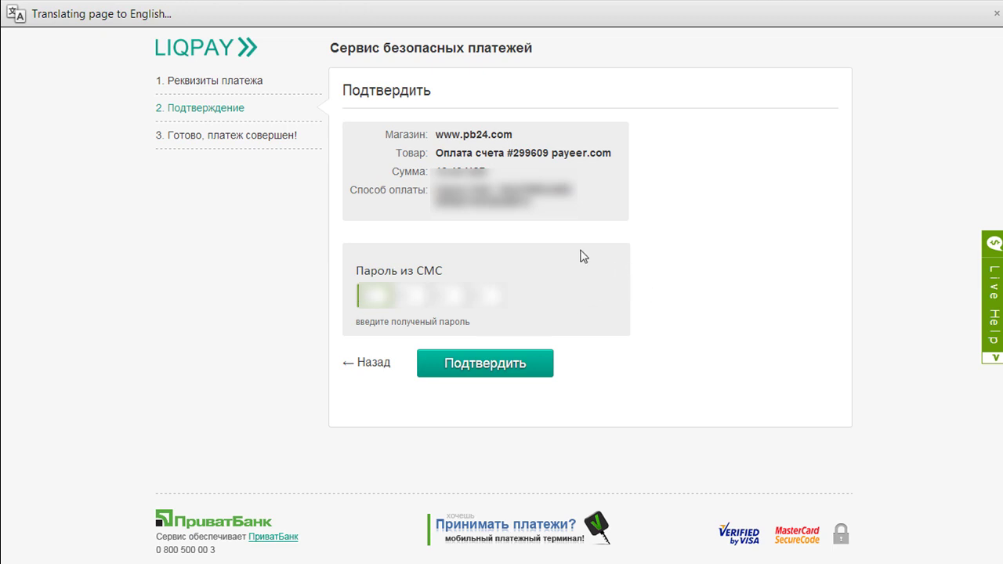
type("12")
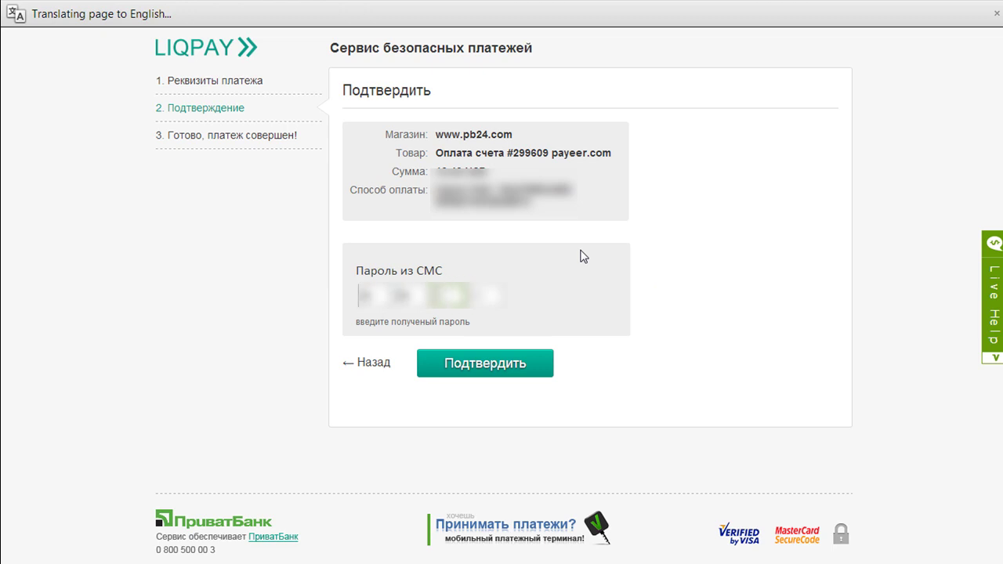
type("34")
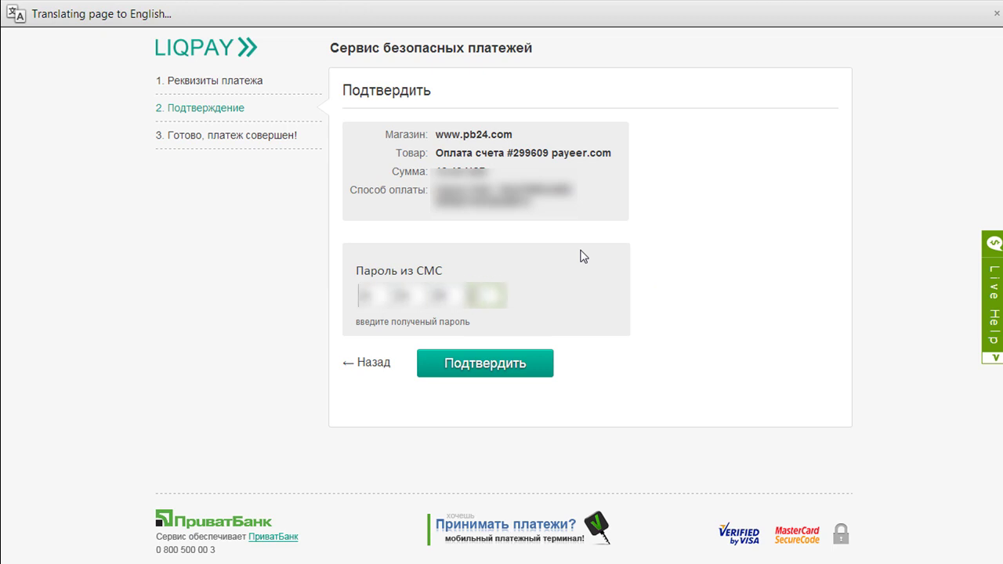
type("5")
left_click(487, 370)
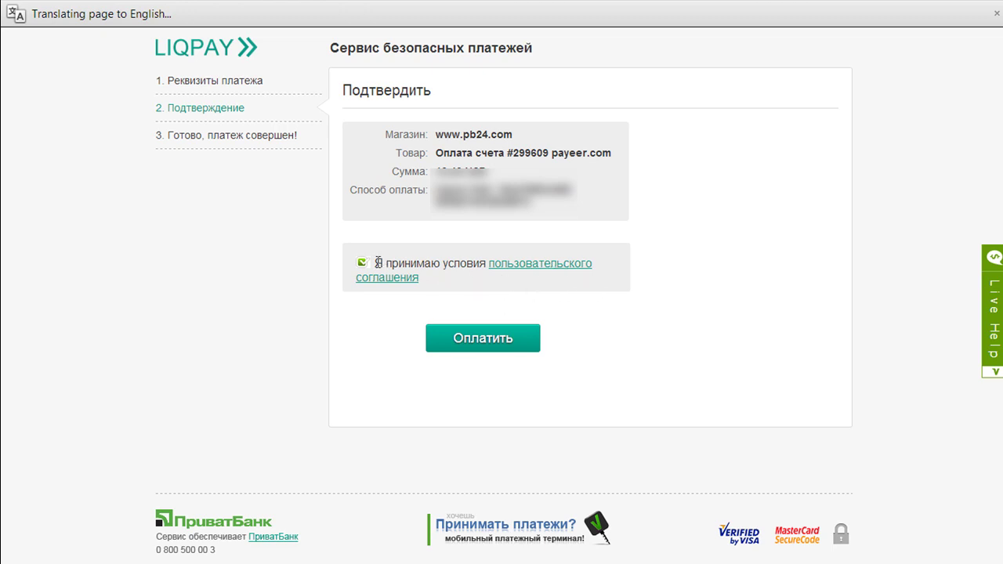
left_click(488, 342)
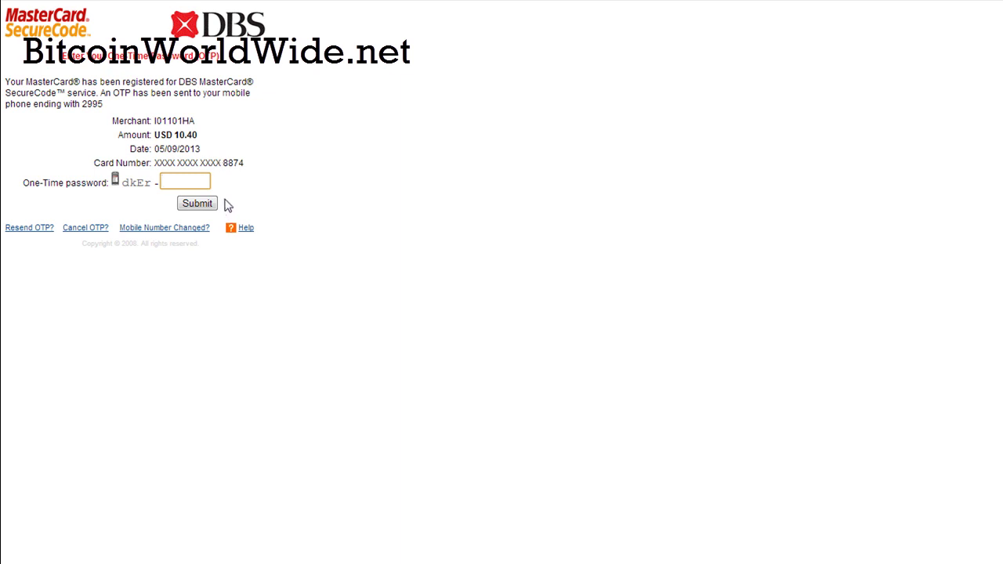
Step: Enter the one-time password to authorise the USD 10.40 charge
type("********")
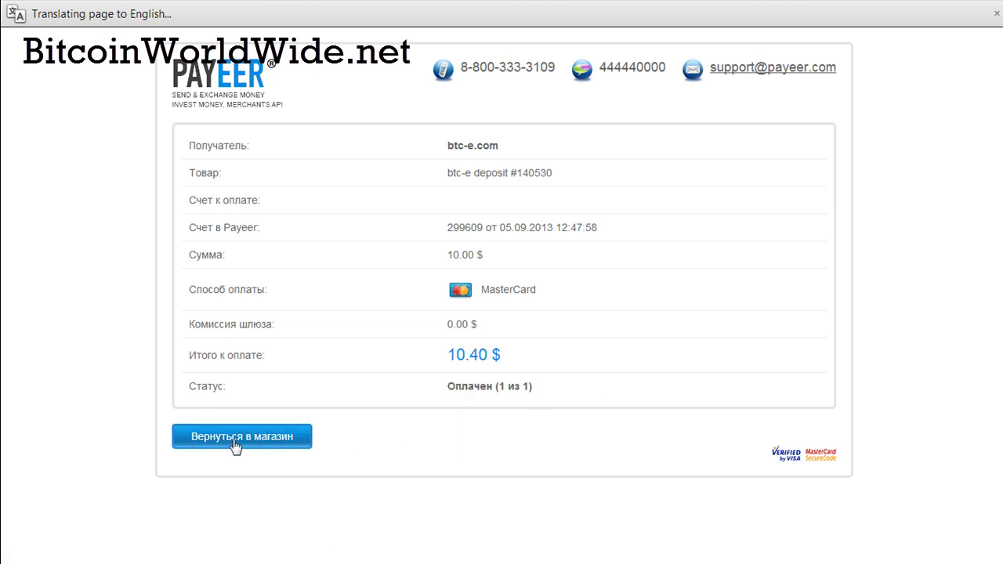
Step: Return from the paid Payeer invoice to BTC-e's success message showing 20.8584 USD
left_click(236, 444)
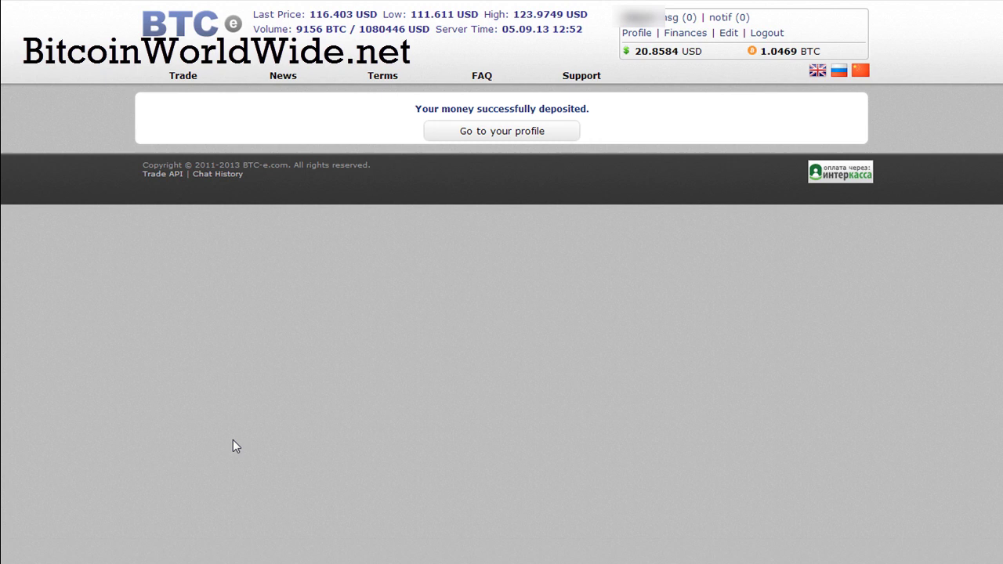